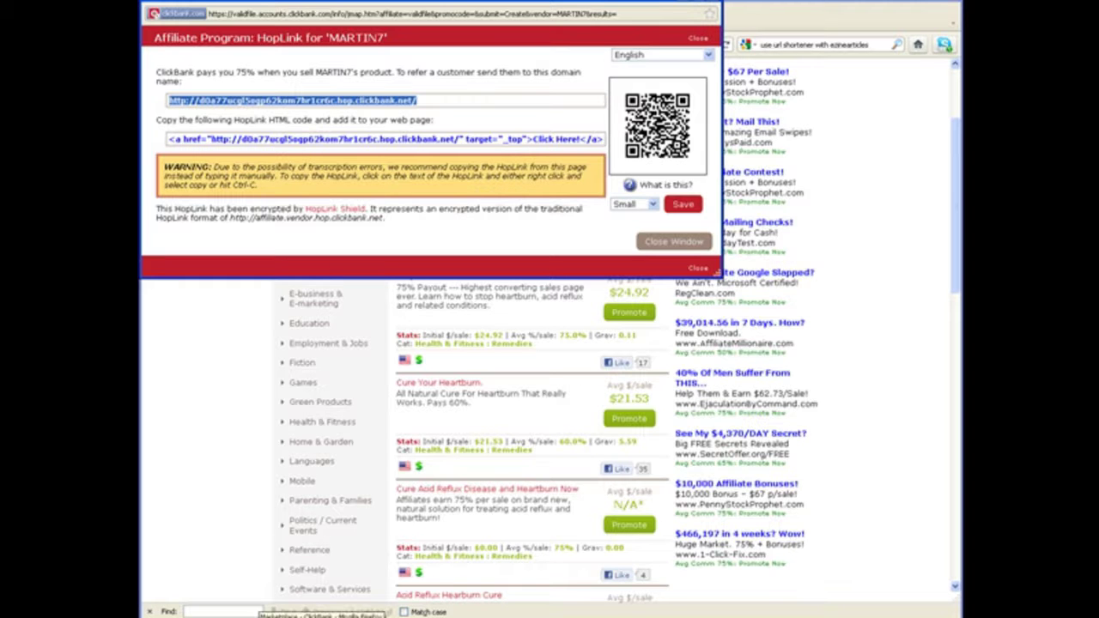
# Close the MARTIN7 HopLink popup and switch over to the bit.ly tab
pyautogui.hotkey('ctrl', 'w')
pyautogui.hotkey('ctrl', 'Tab')
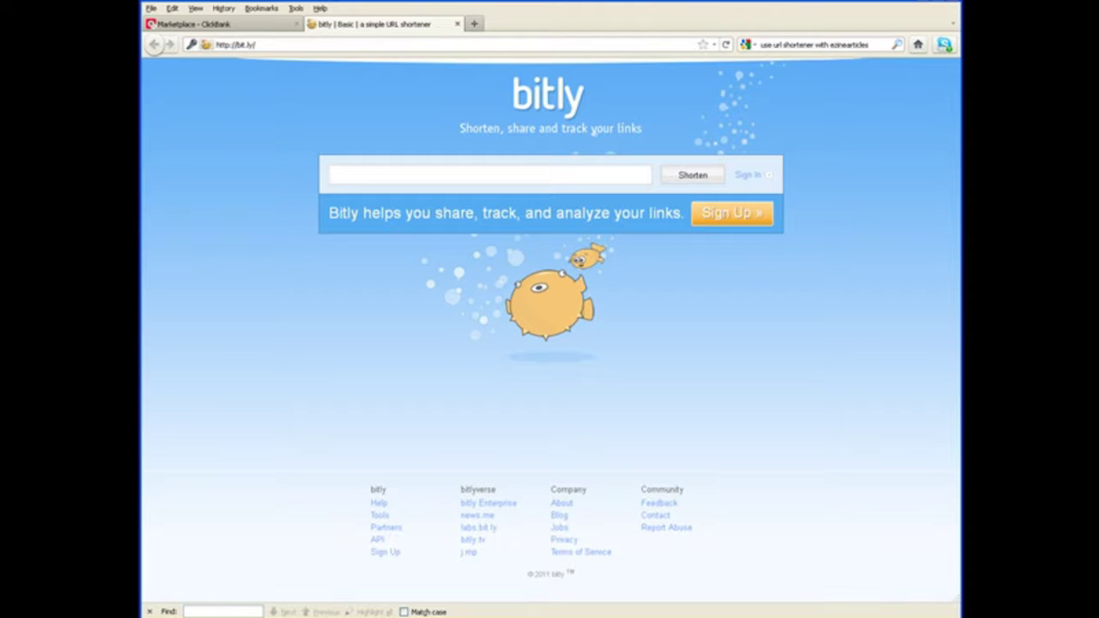
# Start a Bitly sign-up by entering the account username, then move to the e-mail and password fields
pyautogui.click(732, 213)
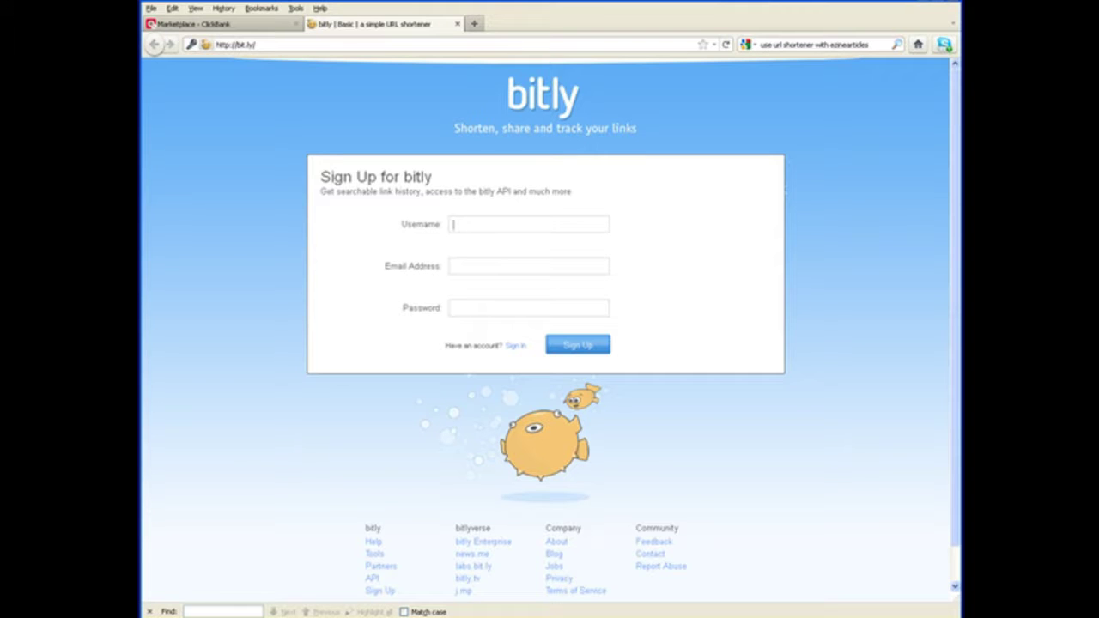
pyautogui.write('affcash')
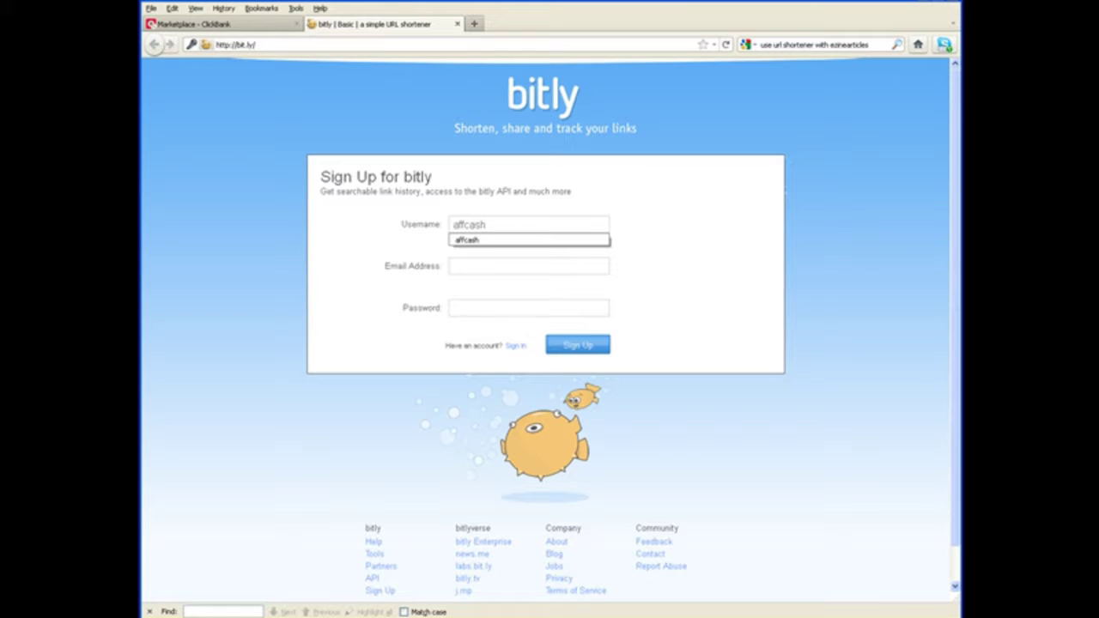
pyautogui.click(529, 266)
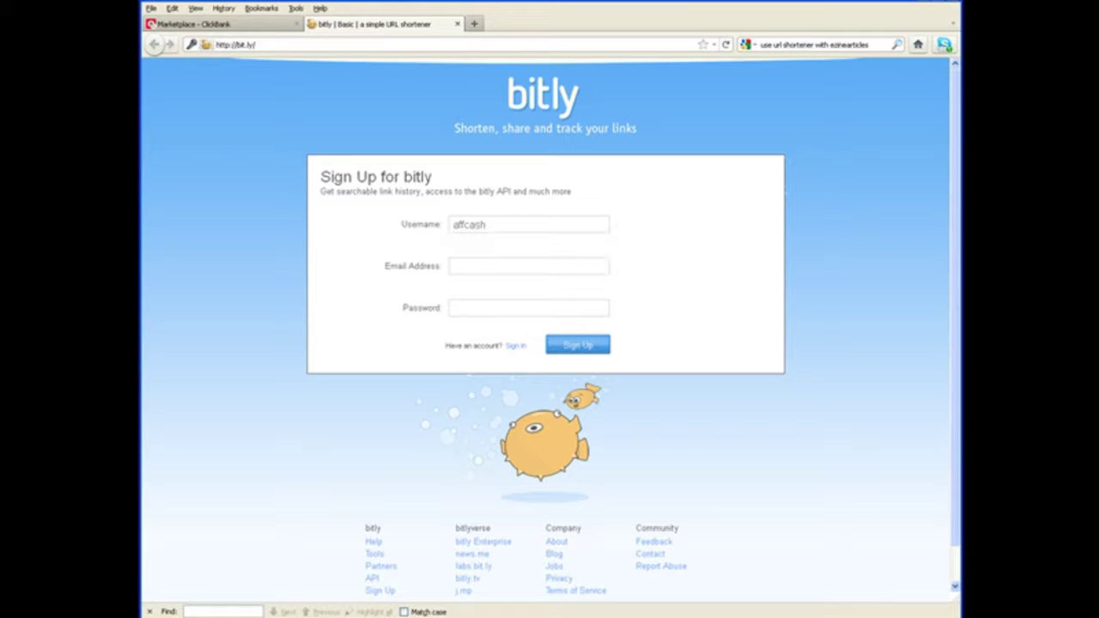
pyautogui.click(530, 308)
# Sign in to Bitly with the account username and password
pyautogui.click(516, 345)
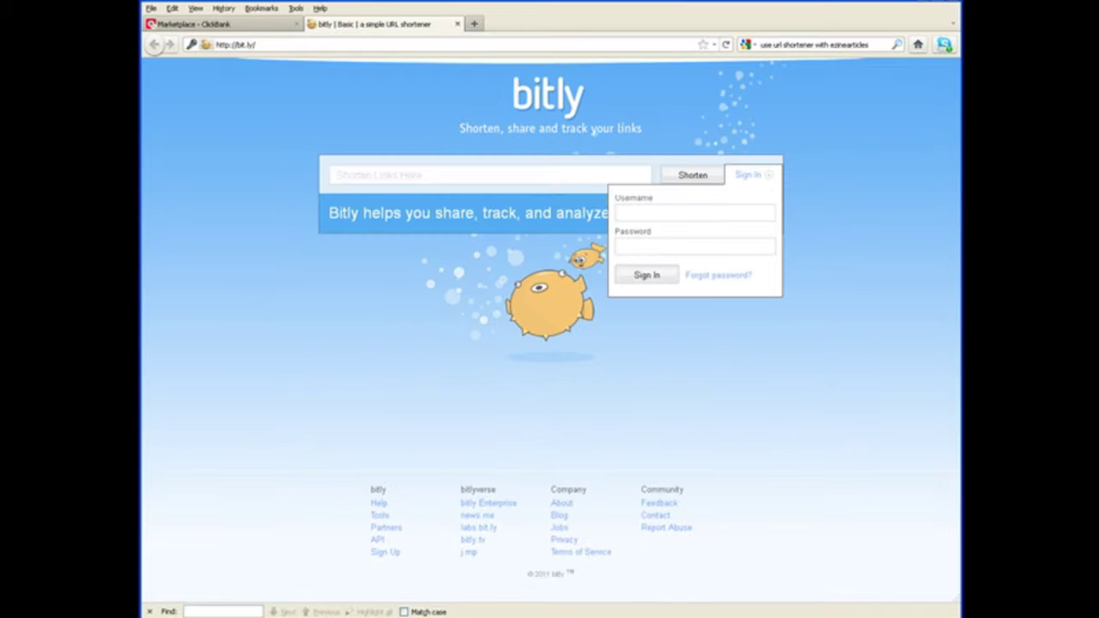
pyautogui.write('affcash')
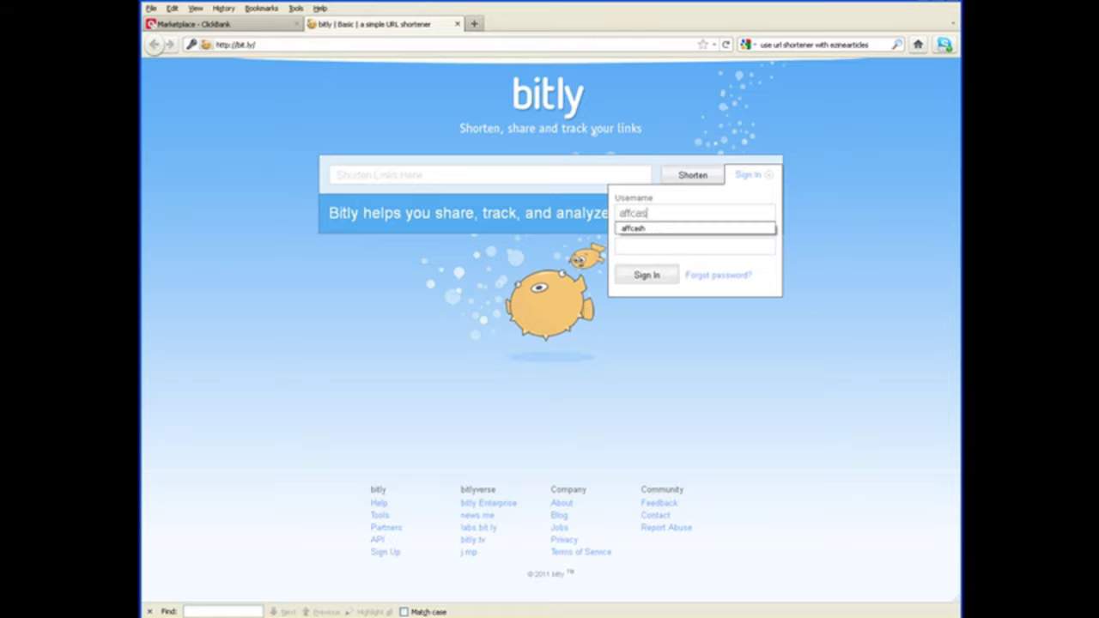
pyautogui.press('Tab')
pyautogui.write('•••••')
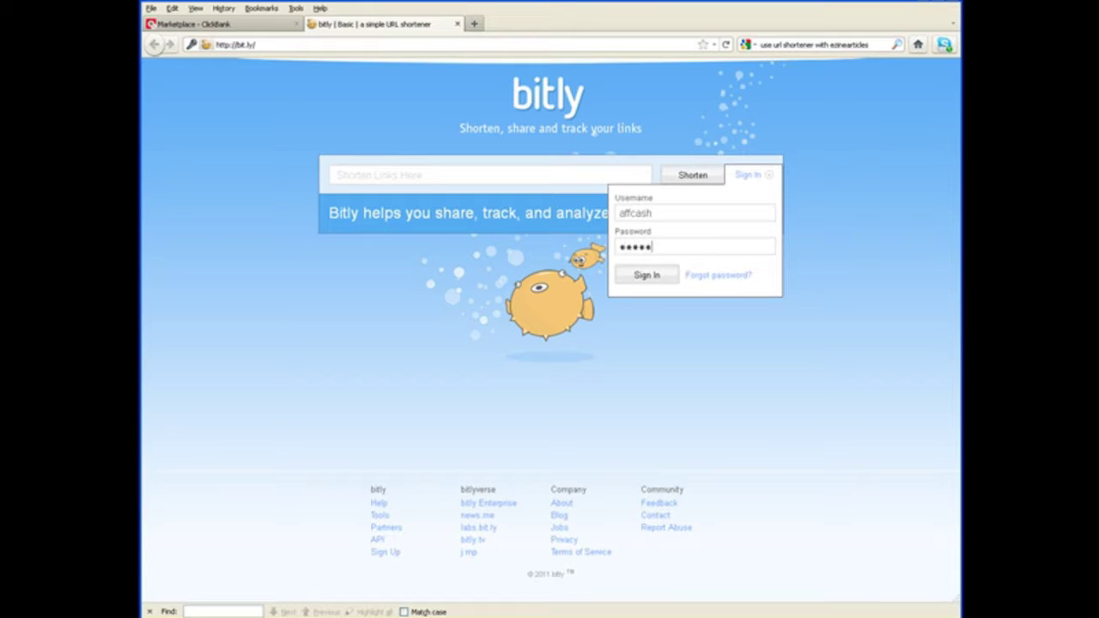
pyautogui.write('••')
pyautogui.press('Tab')
pyautogui.press('Return')
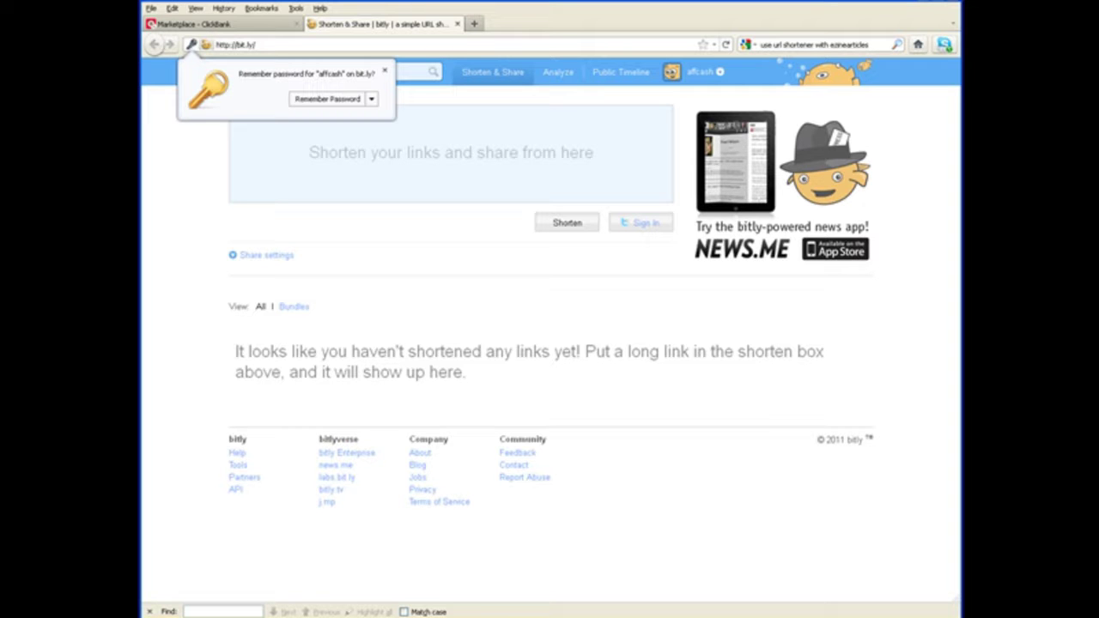
# Dismiss the remember-password prompt and copy the first heartburn product's HopLink from ClickBank
pyautogui.click(385, 70)
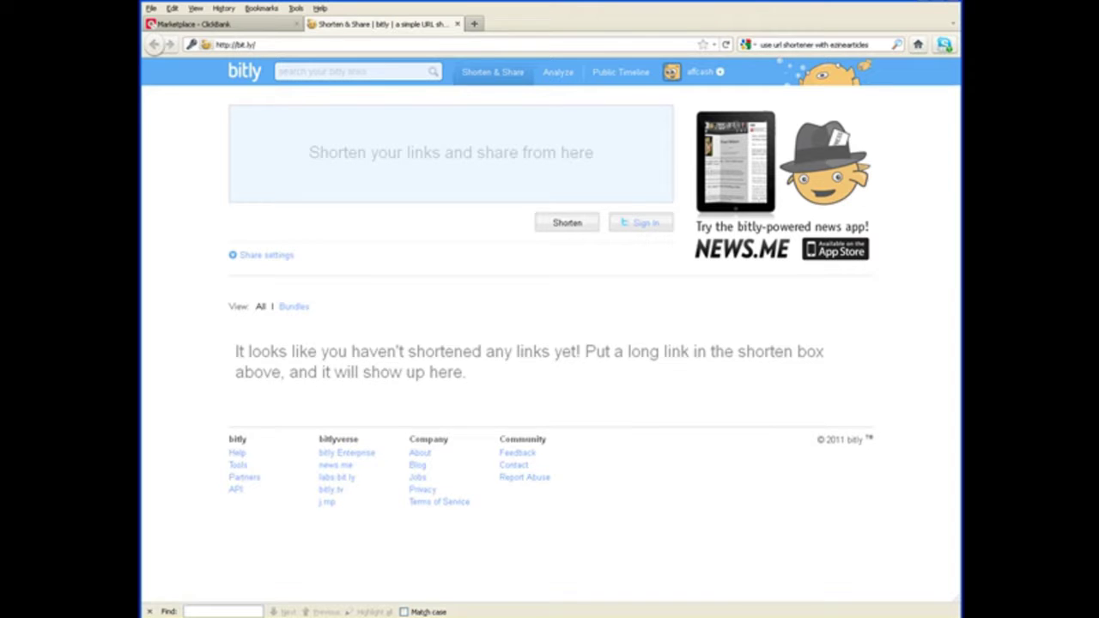
pyautogui.hotkey('ctrl', 'pageup')
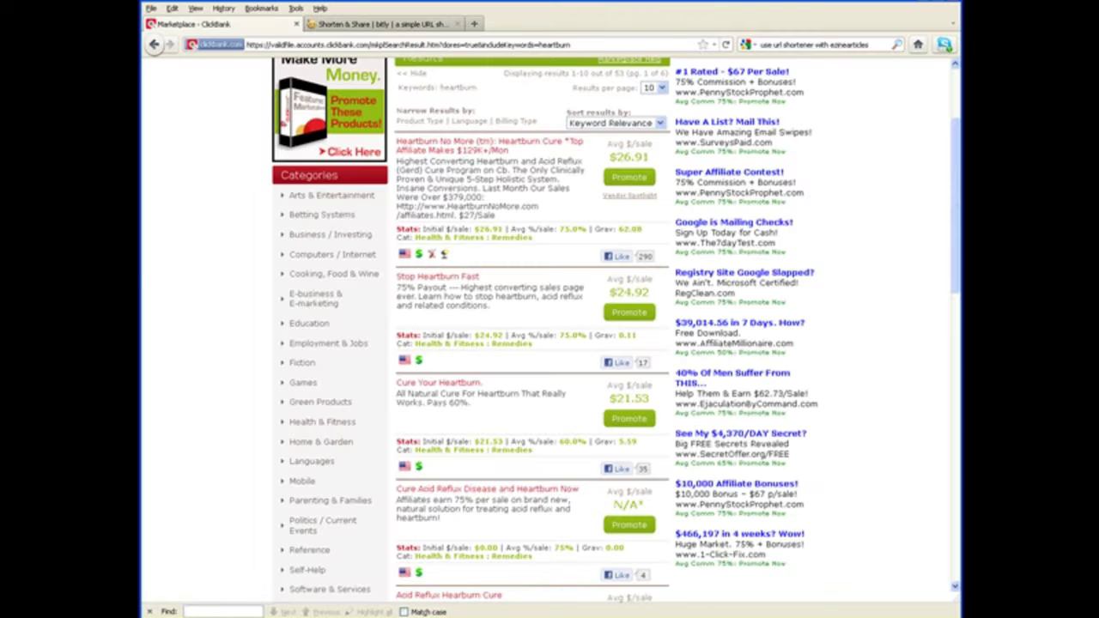
pyautogui.click(629, 177)
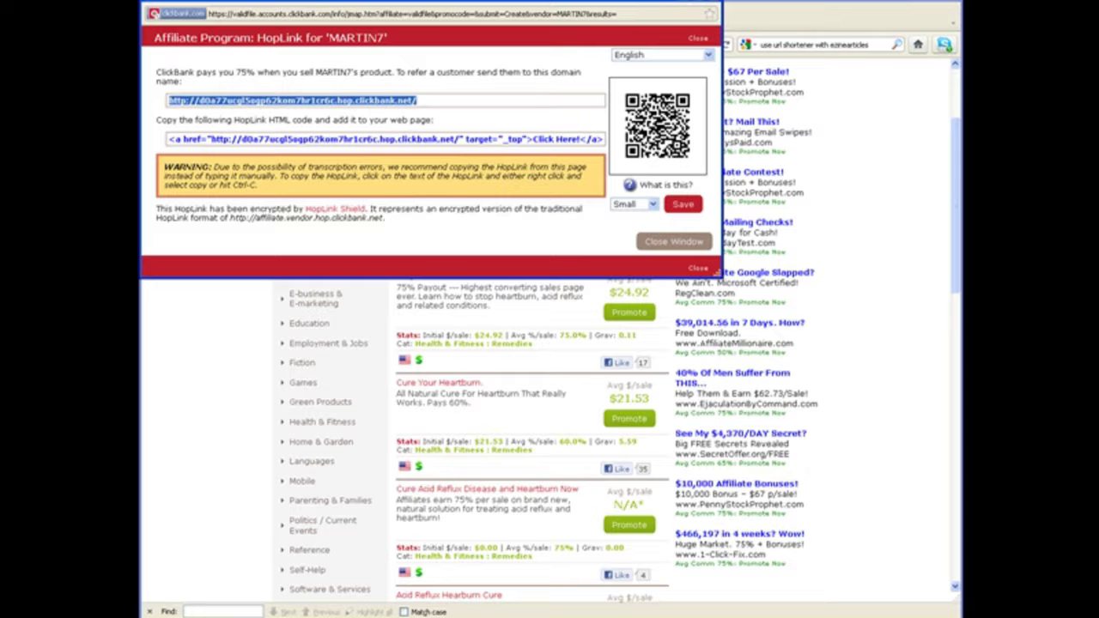
pyautogui.moveTo(418, 100); pyautogui.dragTo(169, 101)
pyautogui.hotkey('ctrl', 'w')
# Paste the HopLink into Bitly's shorten box to create bit.ly/k7svJ0
pyautogui.hotkey('ctrl', 'Tab')
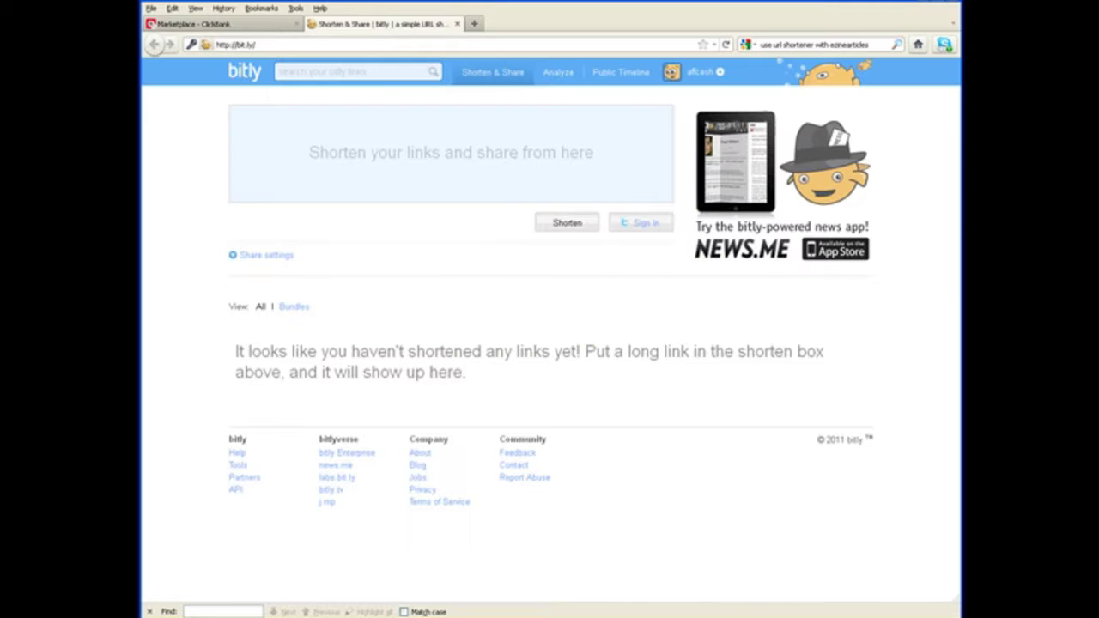
pyautogui.click(238, 123)
pyautogui.write('http://d0a77ucg6ogg62kom7hr1c6c.hop.clickbank.net/')
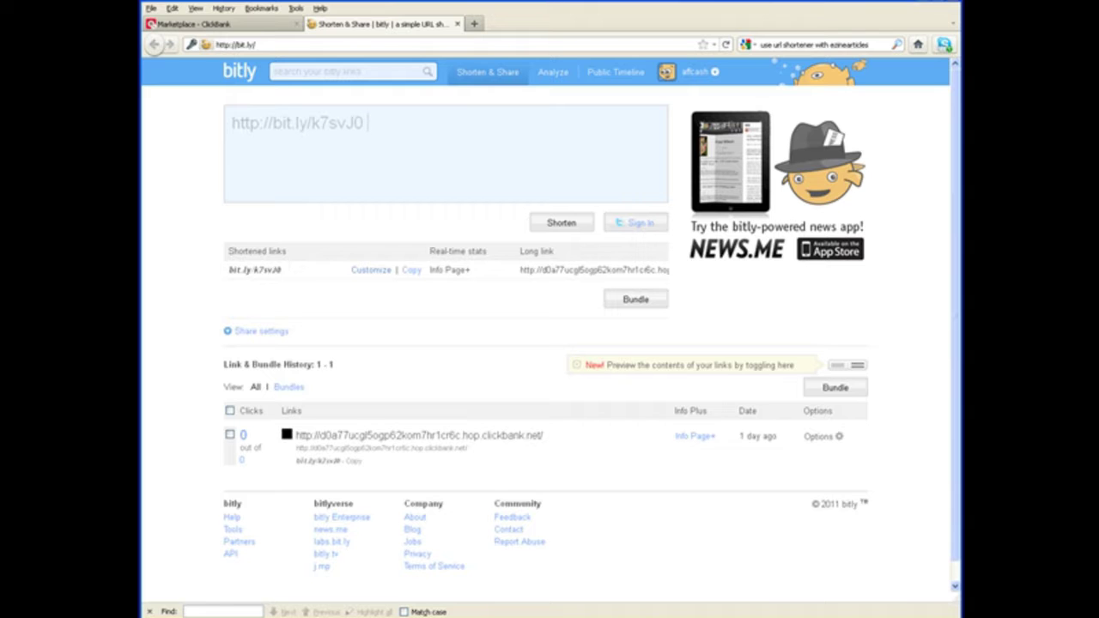
# Customize the short link's keyword, trying heart1 and others before saving hrtbrn1a
pyautogui.click(371, 270)
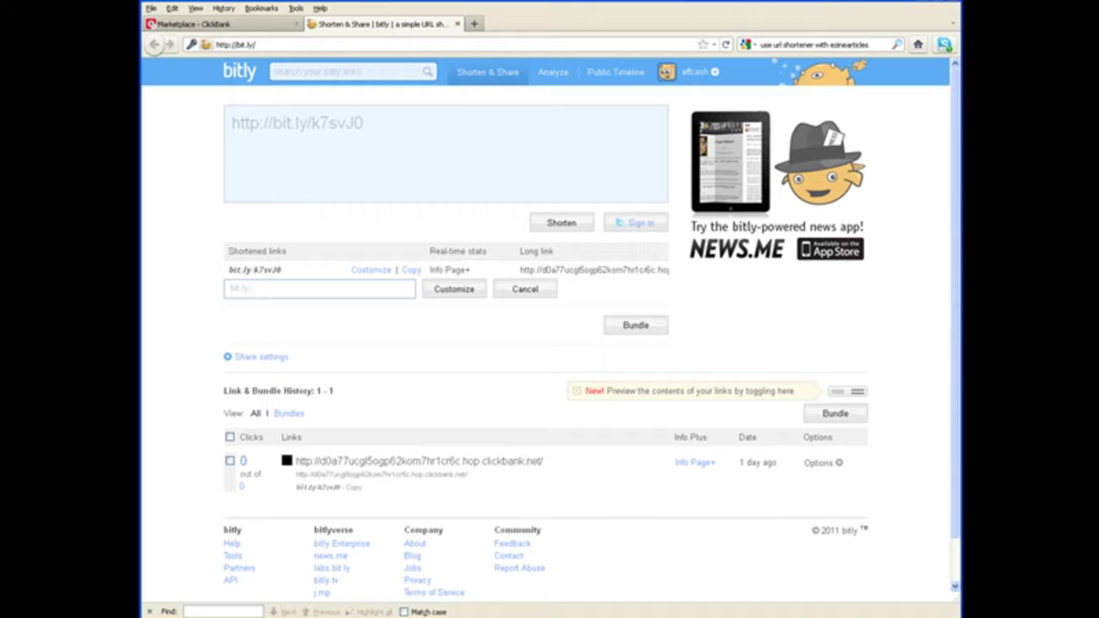
pyautogui.write('heart1')
pyautogui.press('Return')
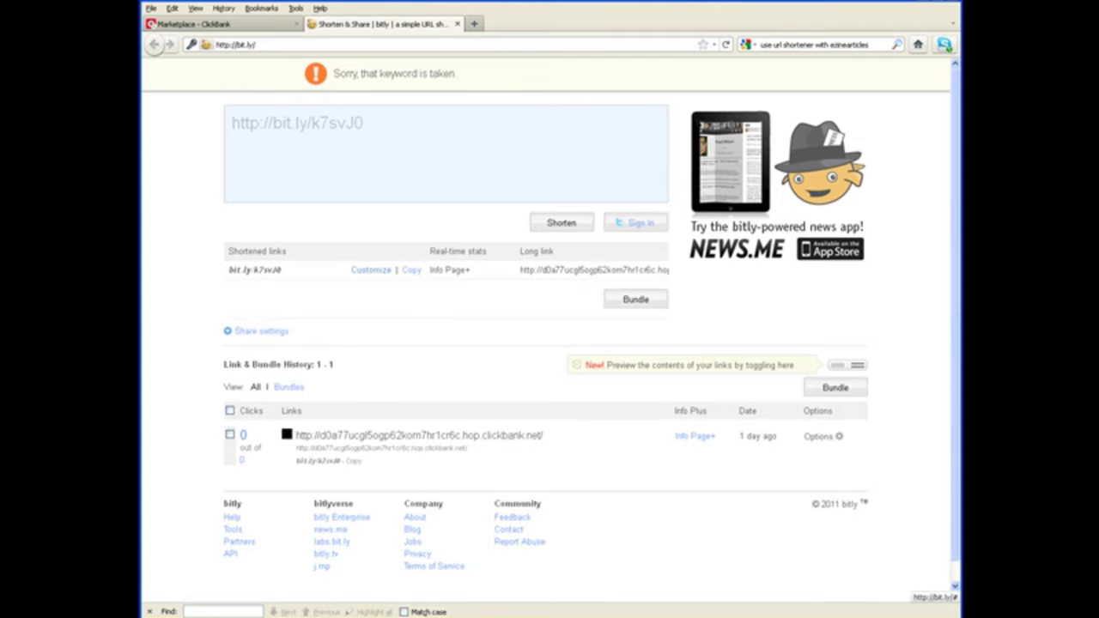
pyautogui.write('heart')
pyautogui.press('BackSpace')
pyautogui.press('BackSpace')
pyautogui.press('BackSpace')
pyautogui.press('BackSpace')
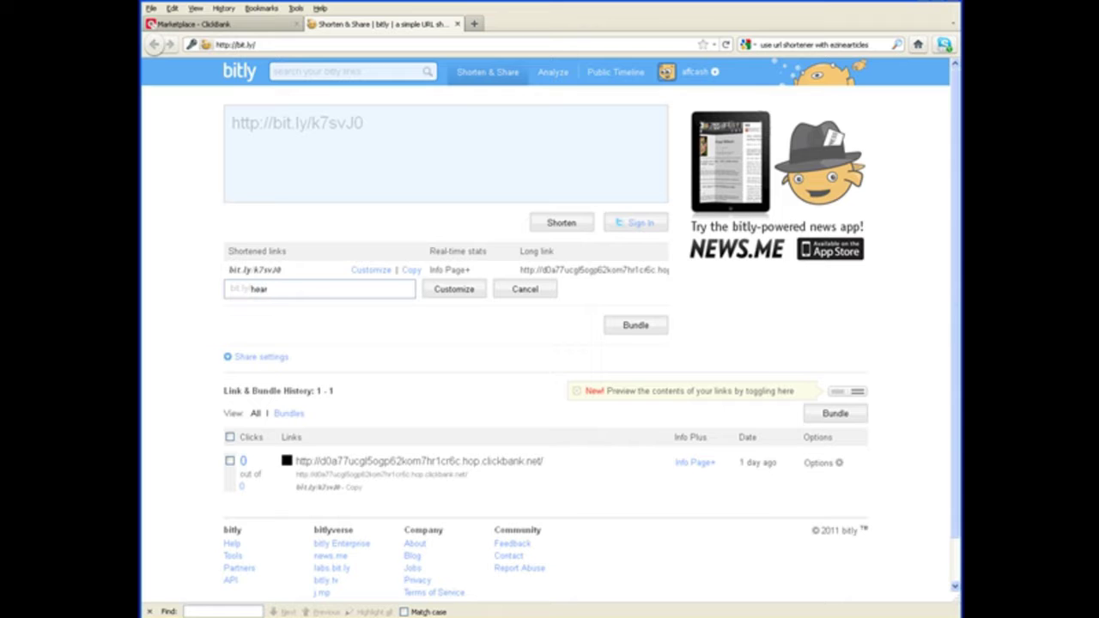
pyautogui.write('et1a')
pyautogui.press('Return')
pyautogui.write('heart')
pyautogui.press('BackSpace')
pyautogui.press('BackSpace')
pyautogui.write('rtbm1a')
pyautogui.click(454, 288)
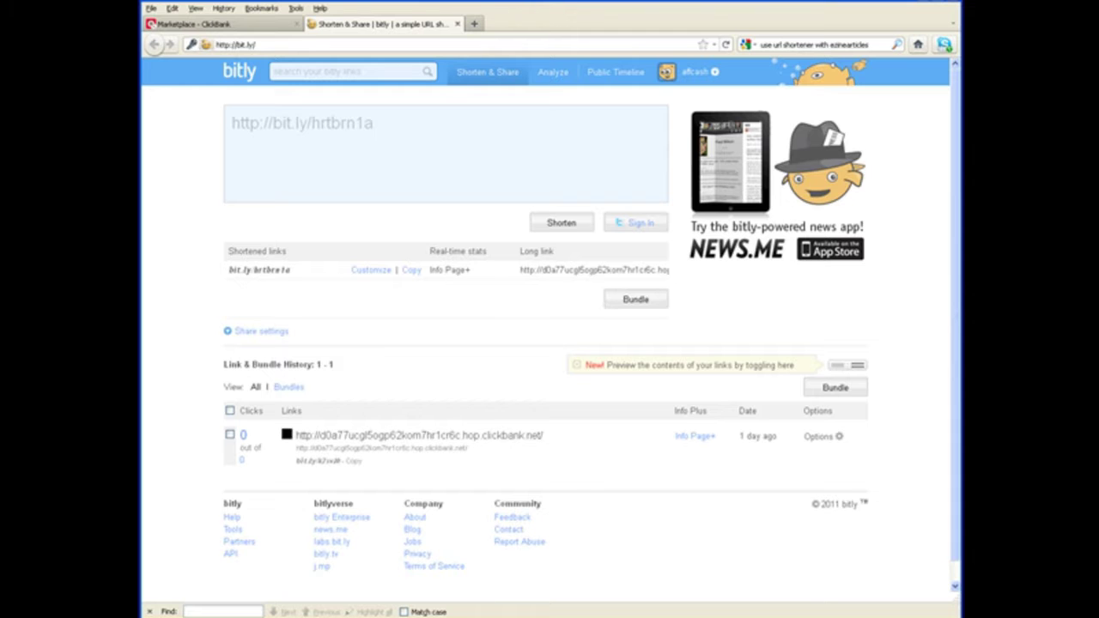
pyautogui.moveTo(383, 123); pyautogui.dragTo(311, 123)
pyautogui.click(383, 123)
pyautogui.moveTo(383, 123); pyautogui.dragTo(311, 122)
pyautogui.click(383, 123)
pyautogui.moveTo(383, 123); pyautogui.dragTo(230, 123)
pyautogui.hotkey('ctrl', 'c')
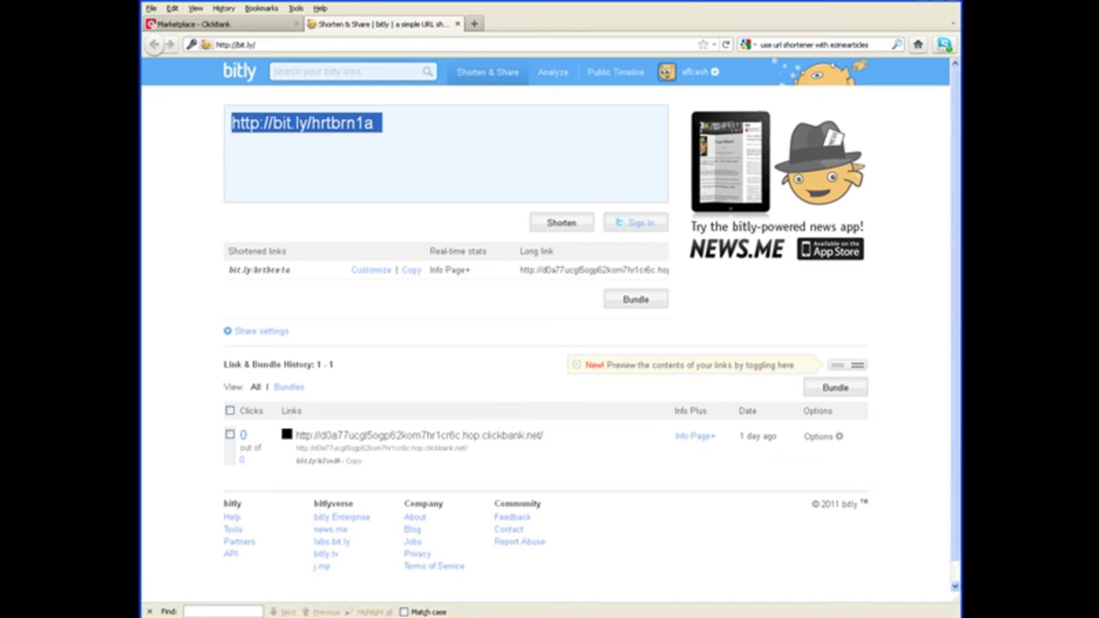
pyautogui.click(193, 24)
pyautogui.click(151, 7)
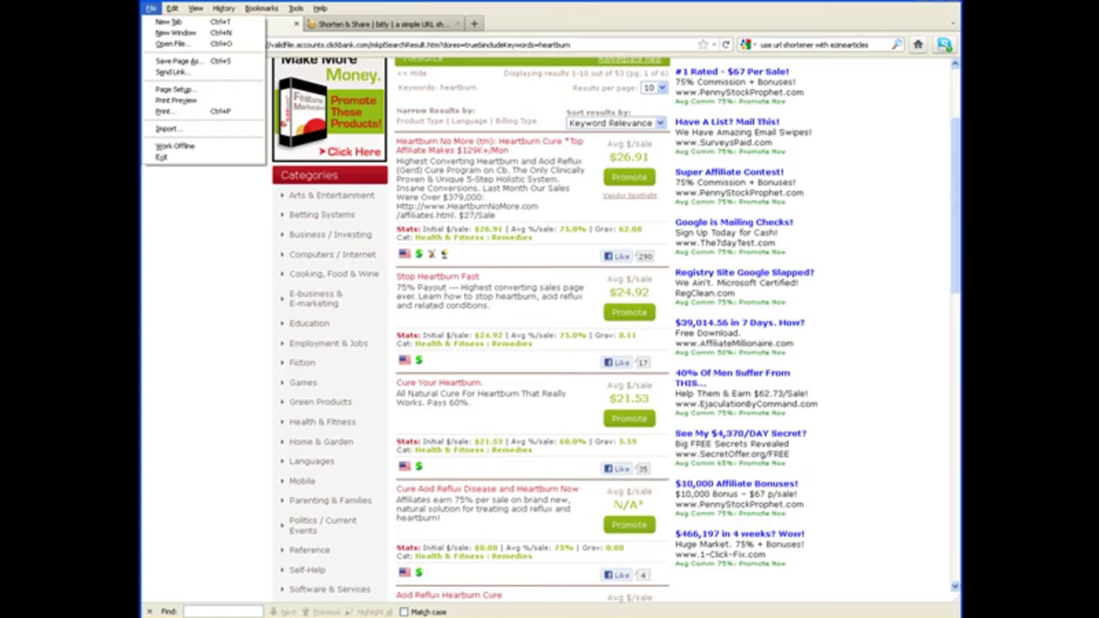
pyautogui.click(168, 22)
pyautogui.hotkey('ctrl', 'v')
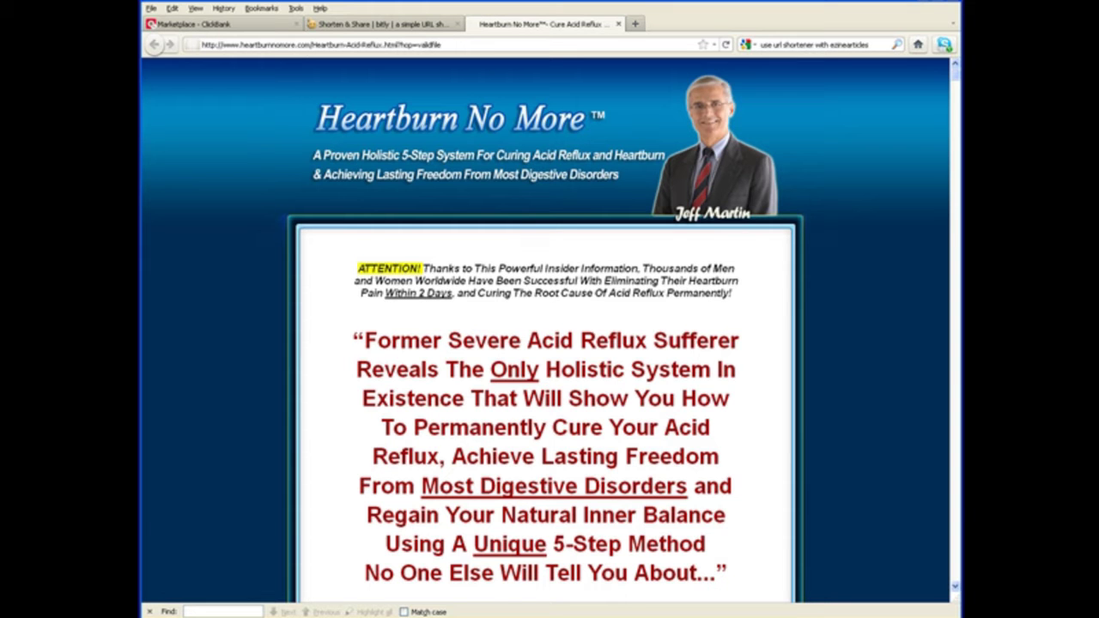
pyautogui.hotkey('shift', 'Left')
pyautogui.hotkey('shift', 'Left')
pyautogui.hotkey('shift', 'Left')
pyautogui.hotkey('shift', 'Left')
pyautogui.hotkey('shift', 'Left')
pyautogui.hotkey('shift', 'Left')
pyautogui.hotkey('shift', 'Left')
pyautogui.hotkey('shift', 'Left')
pyautogui.hotkey('shift', 'Left')
pyautogui.hotkey('shift', 'Left')
pyautogui.hotkey('ctrl', 'pageup')
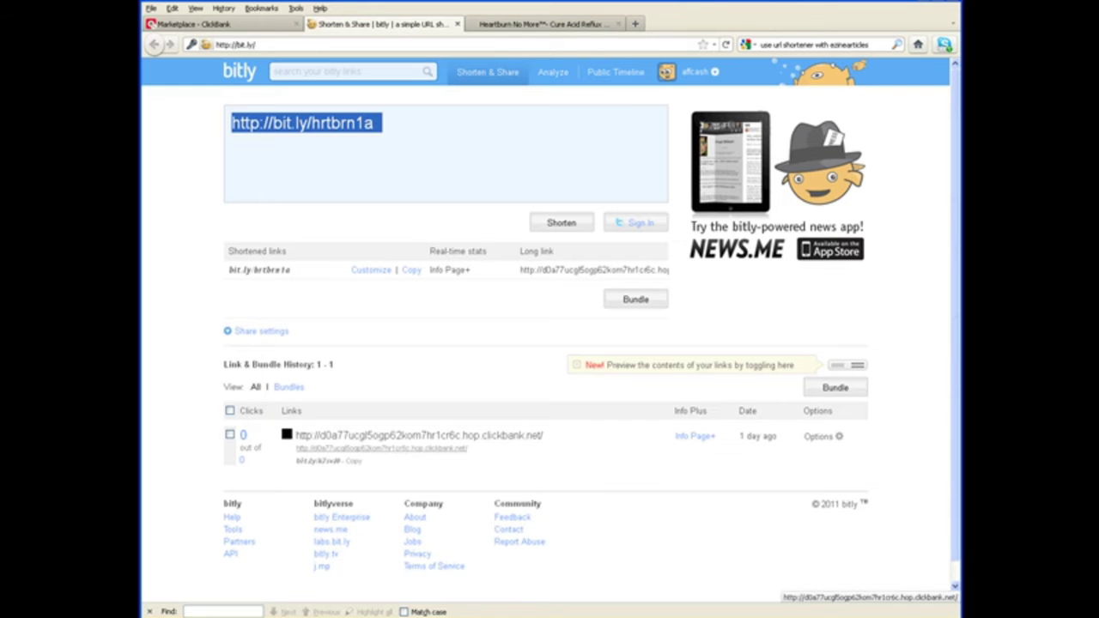
pyautogui.scroll(-2, 387, 451)
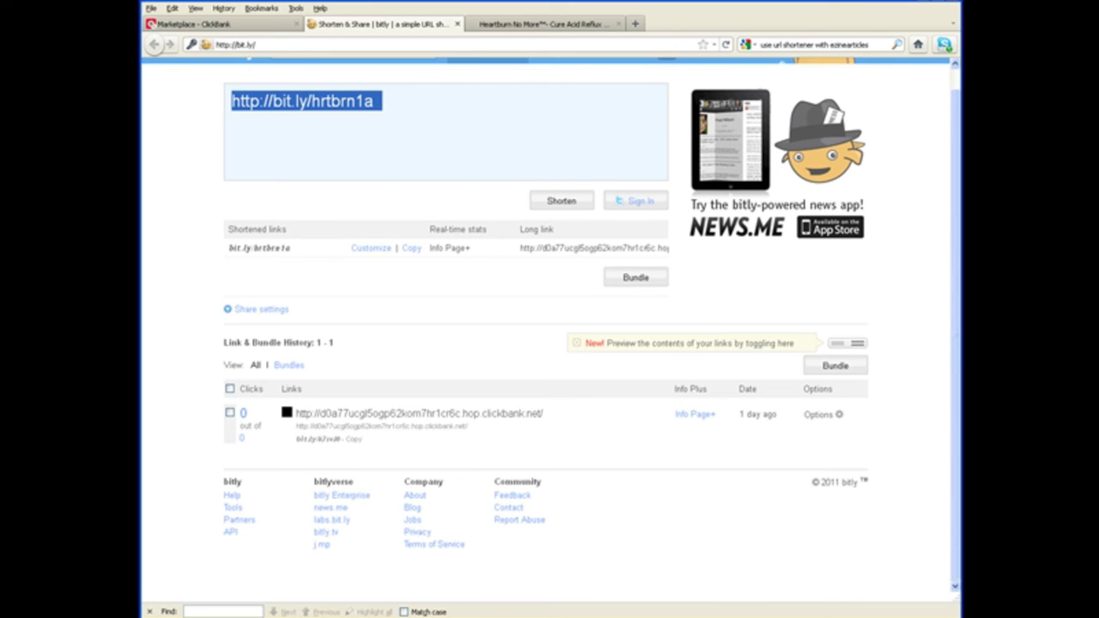
pyautogui.scroll(1, 549, 320)
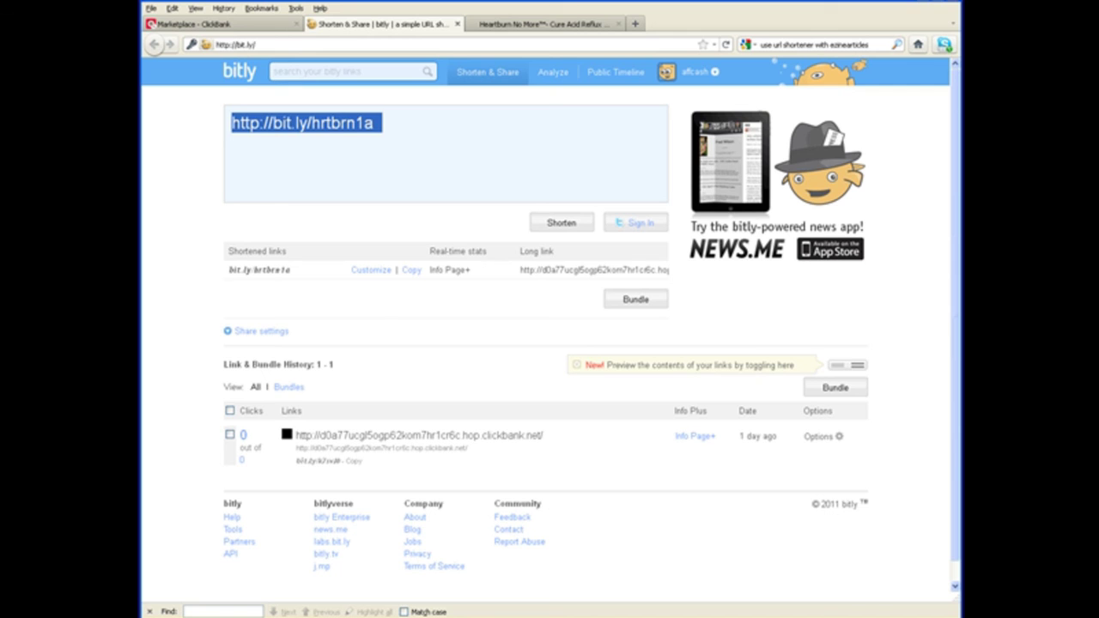